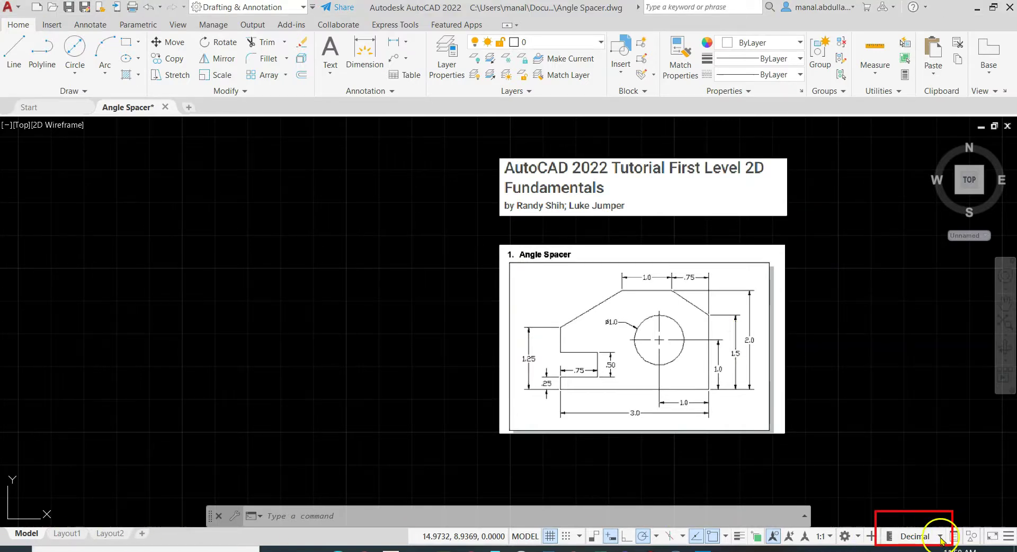
Switch the status bar drawing units from Decimal to Architectural, then review the status bar toggle list.
click(940, 537)
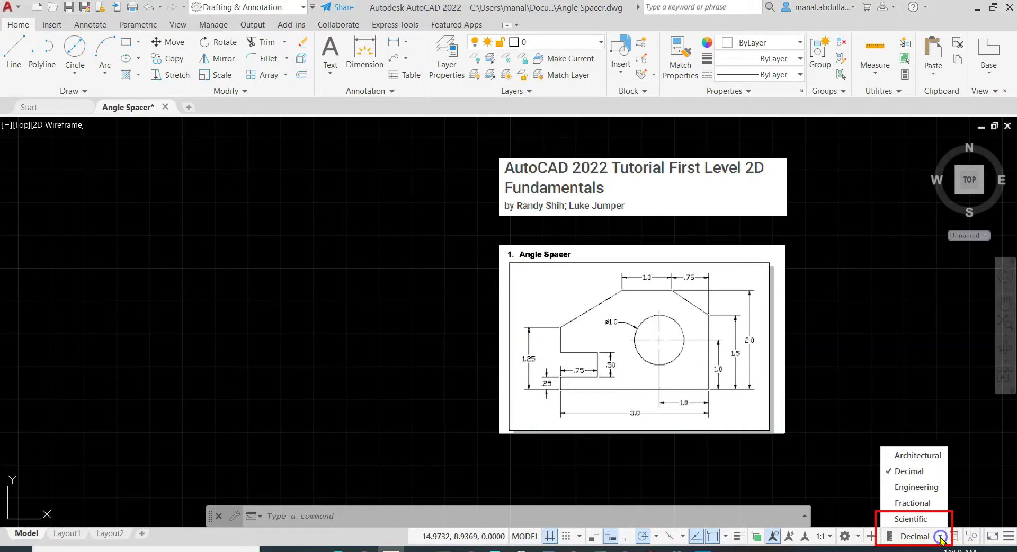
click(912, 456)
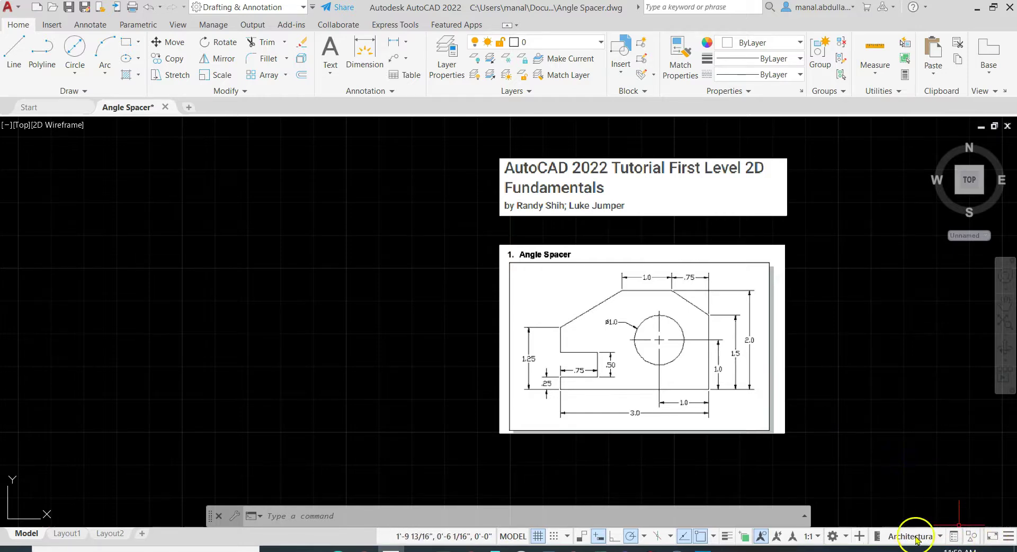
click(1008, 537)
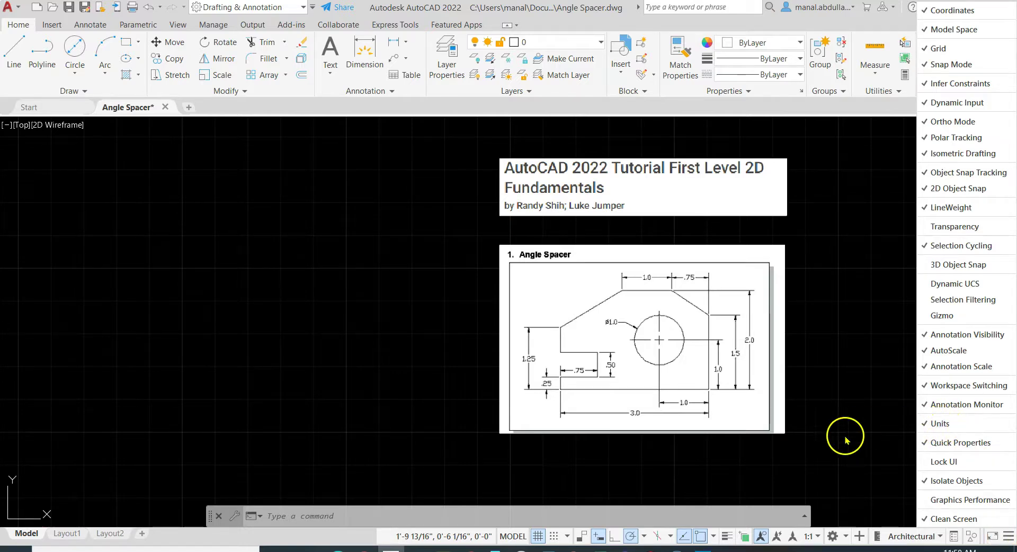
click(533, 472)
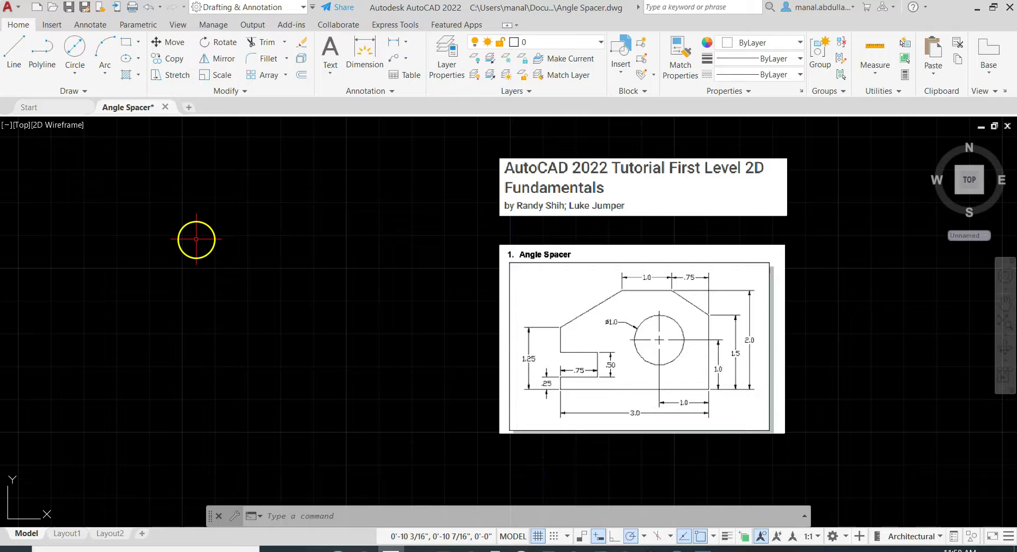
click(14, 8)
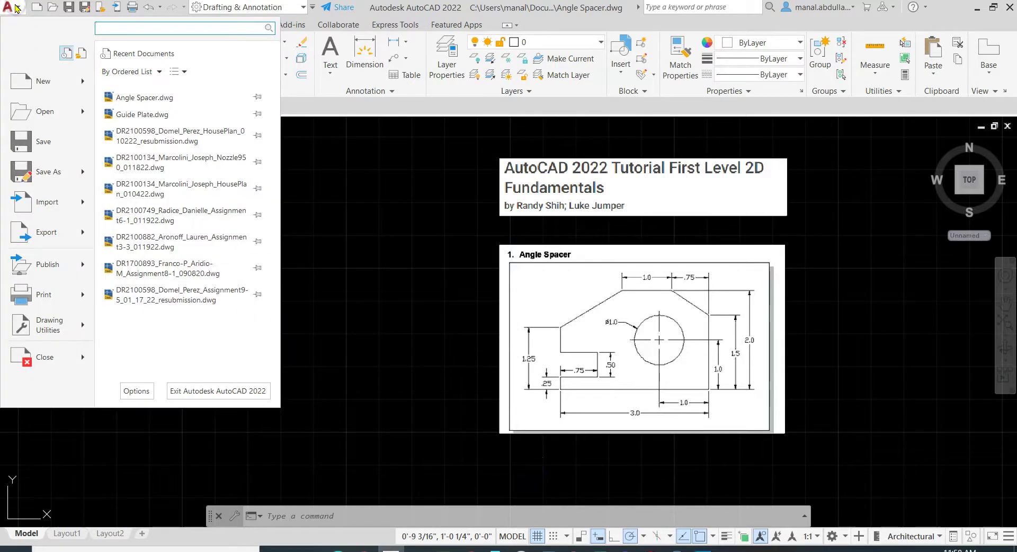
mouse_move(47, 327)
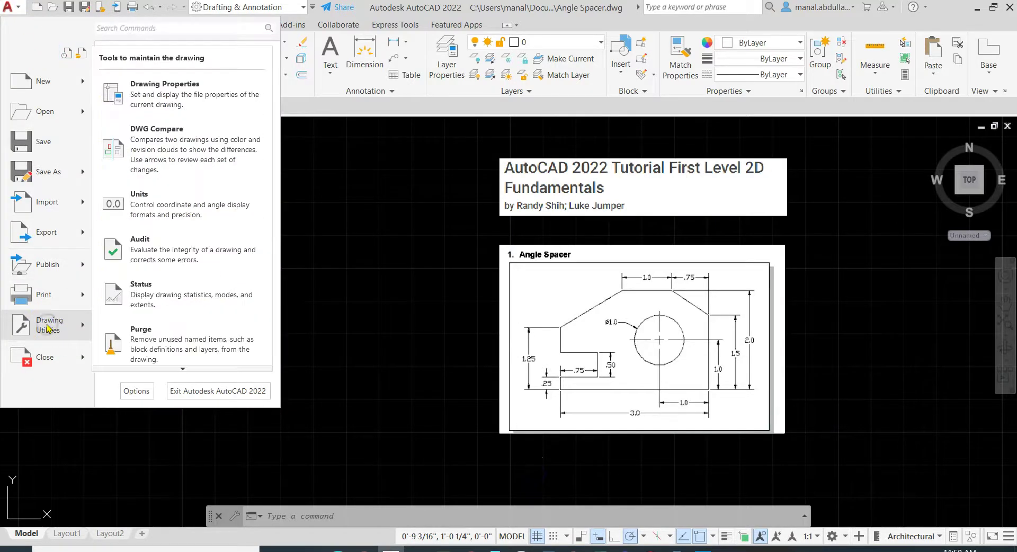
click(127, 206)
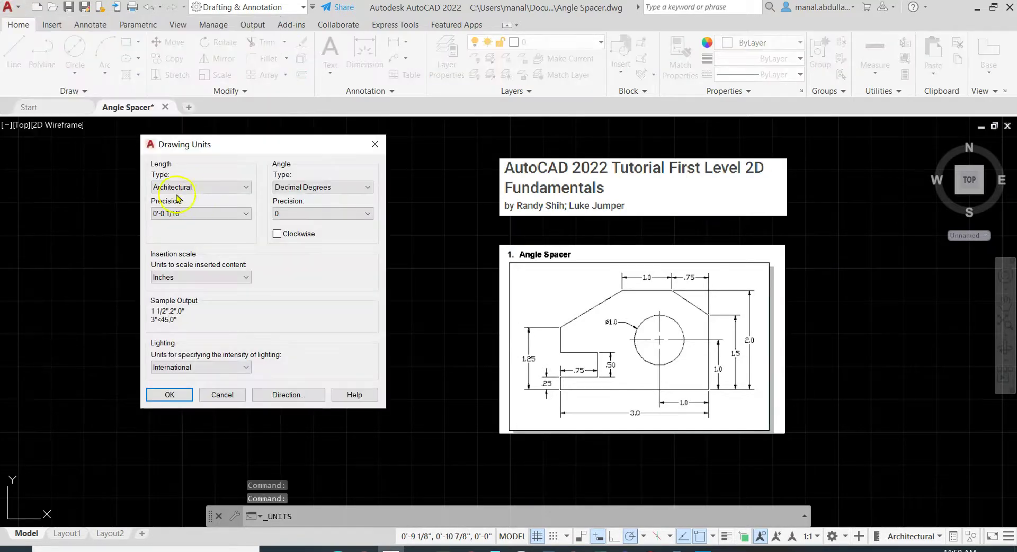
click(228, 187)
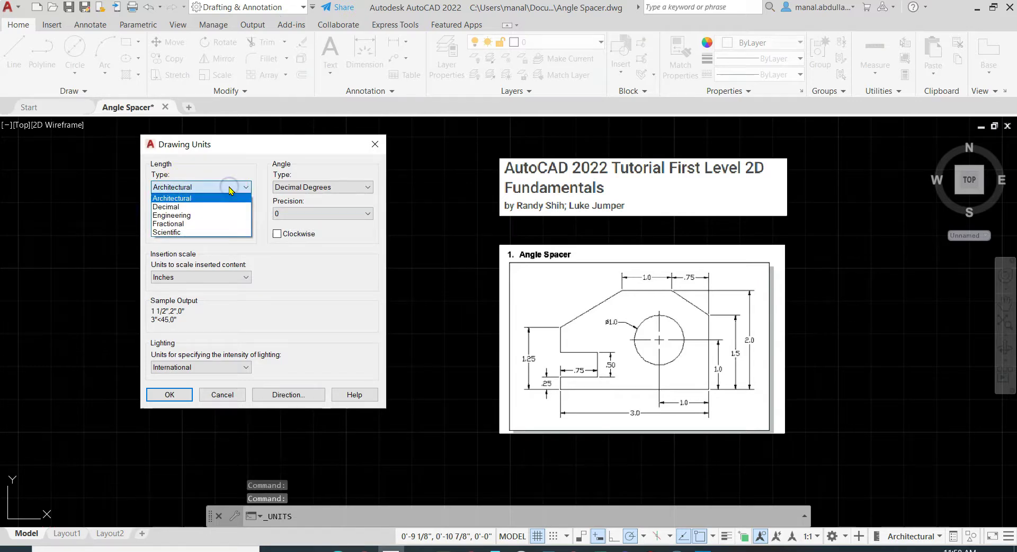
click(228, 189)
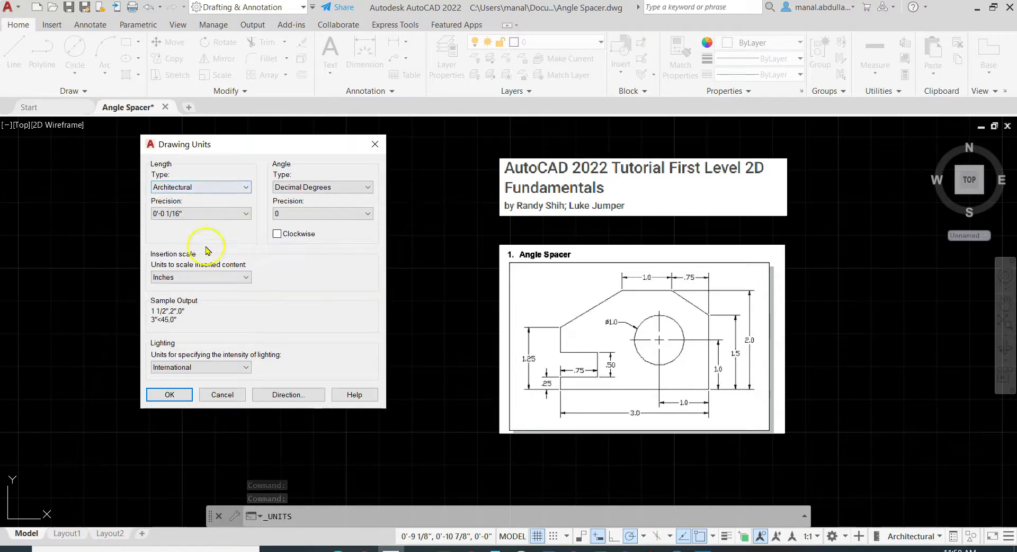
click(375, 144)
click(341, 514)
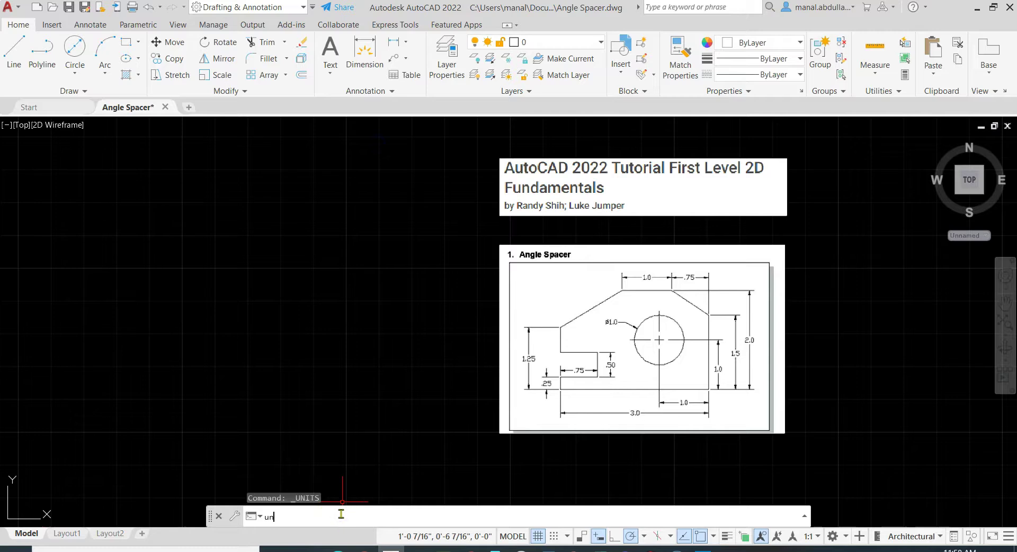
text(un)
key(Return)
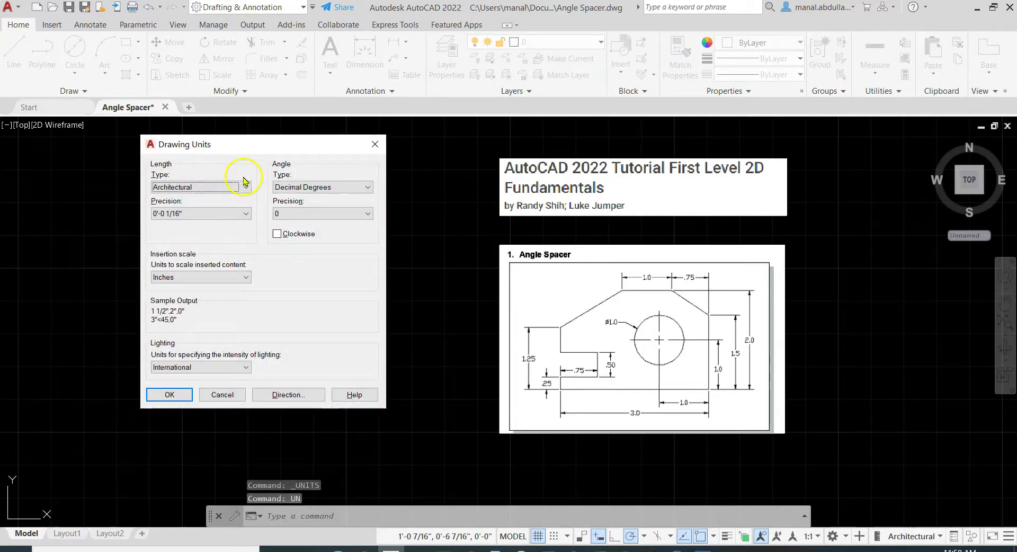
click(375, 144)
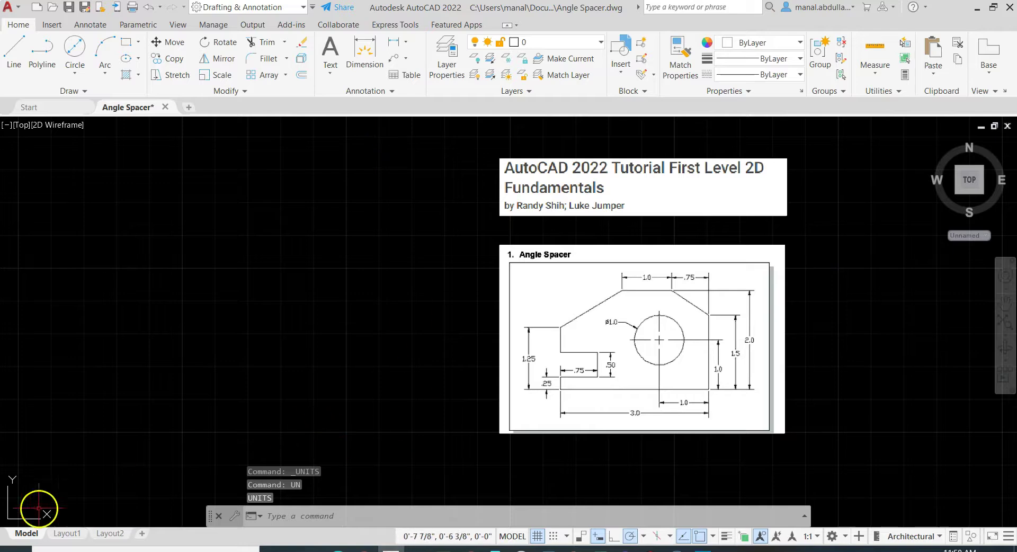
Check the object snap modes and turn on polar tracking at 90° increments.
click(713, 537)
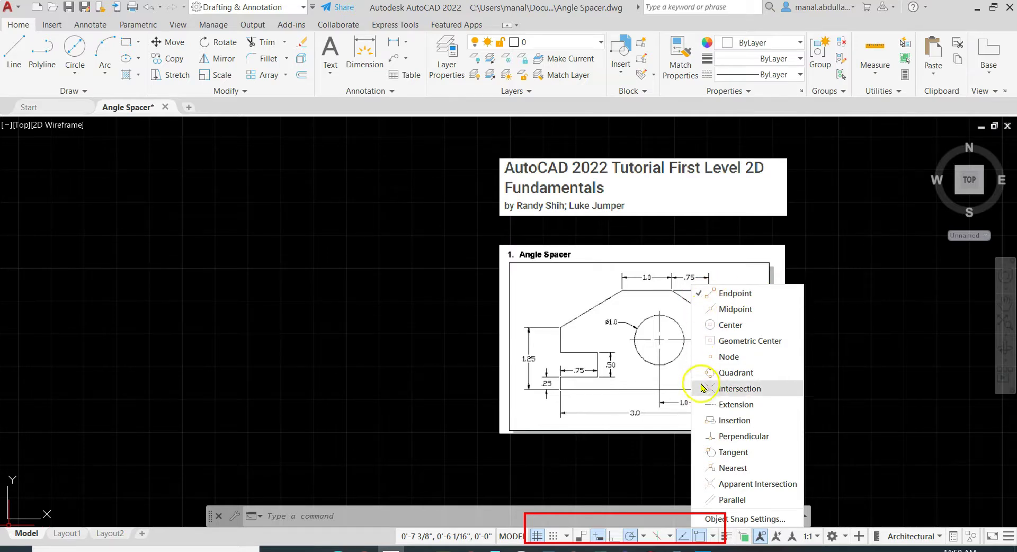
click(674, 468)
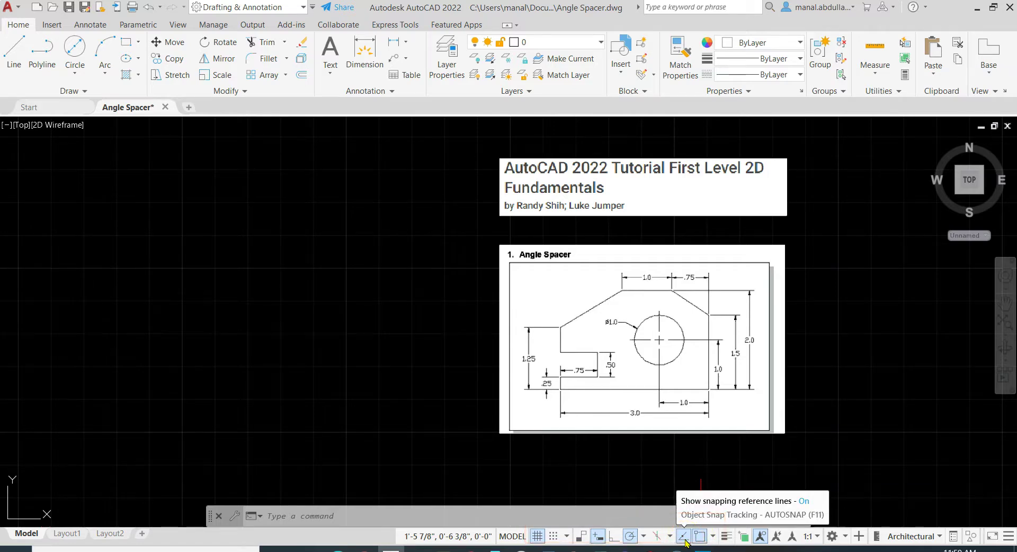
click(630, 539)
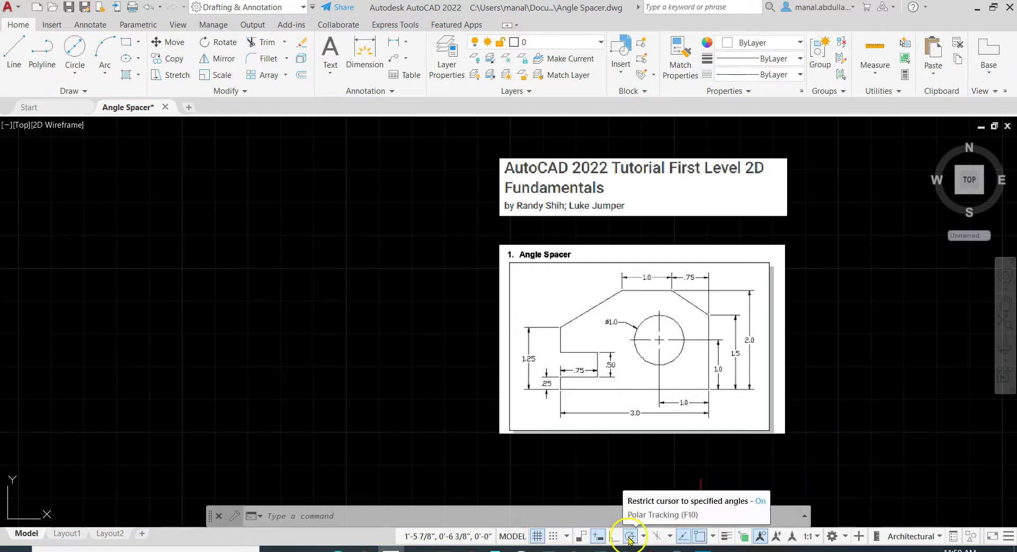
click(643, 536)
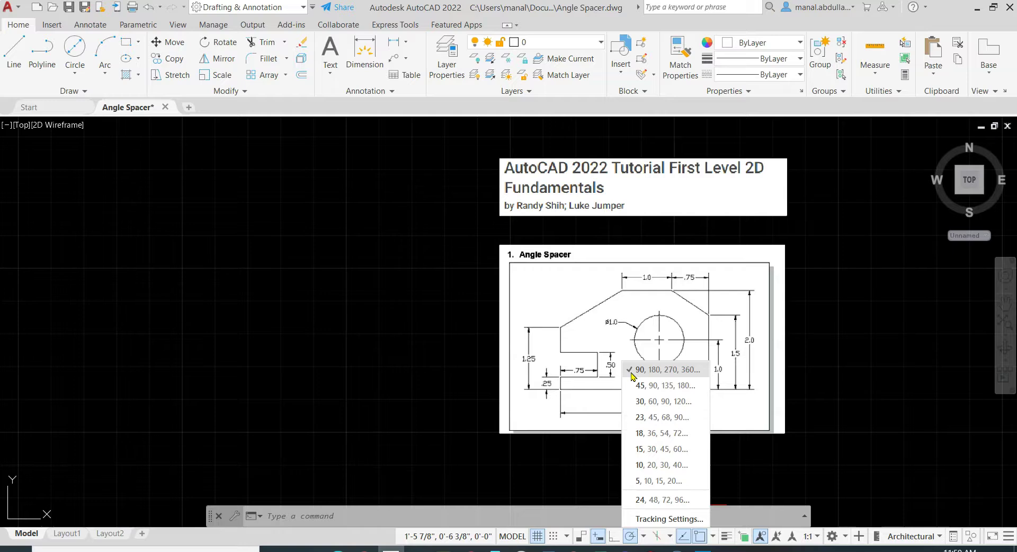
click(597, 480)
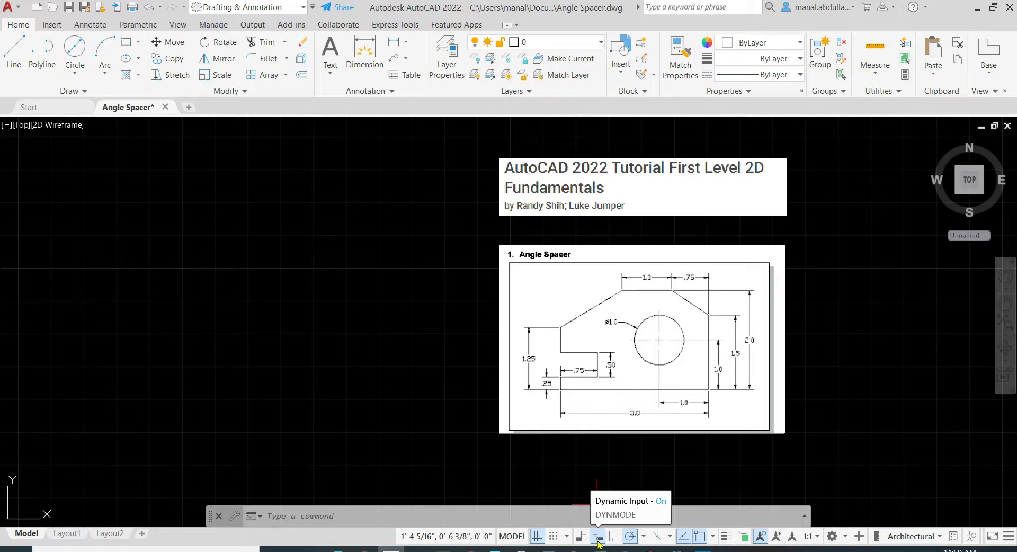
click(1008, 536)
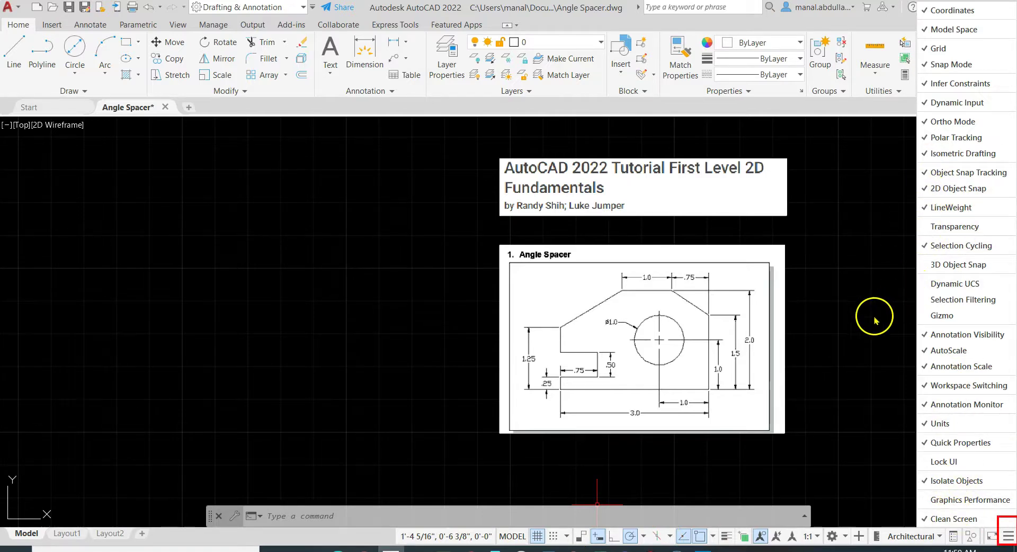
click(390, 324)
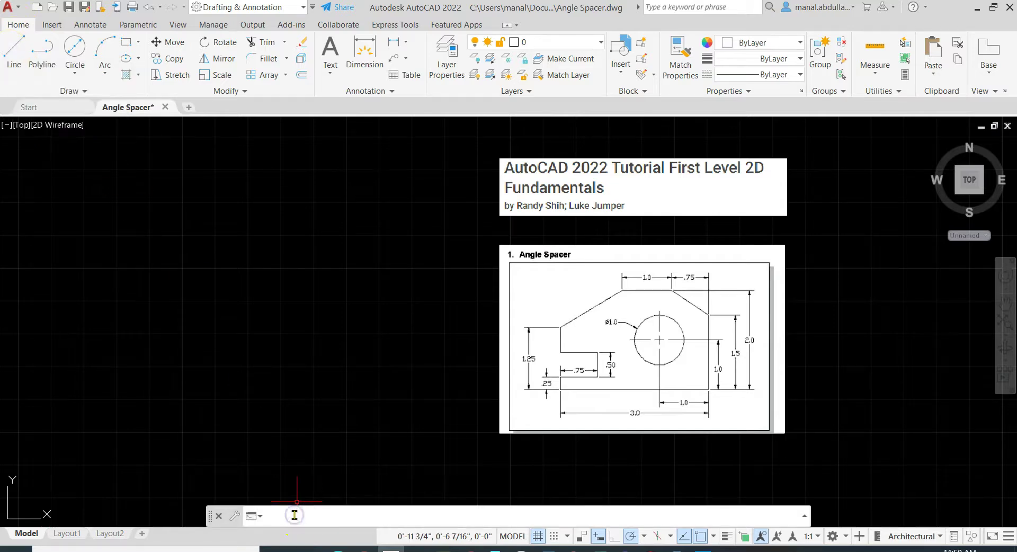
Start a LINE profile with segments of 0.5 down, 0.75 right and 0.5 down.
text(l)
key(Return)
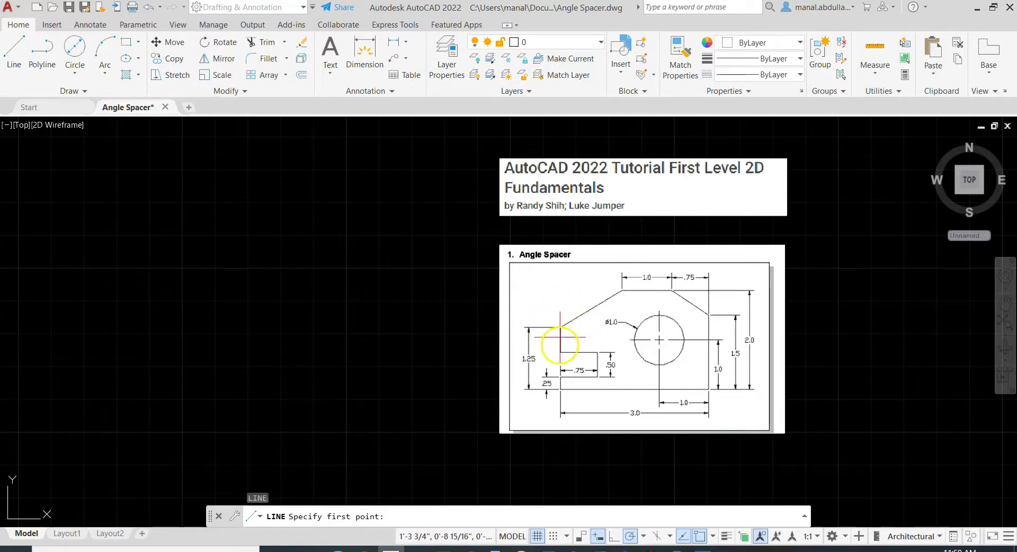
click(151, 285)
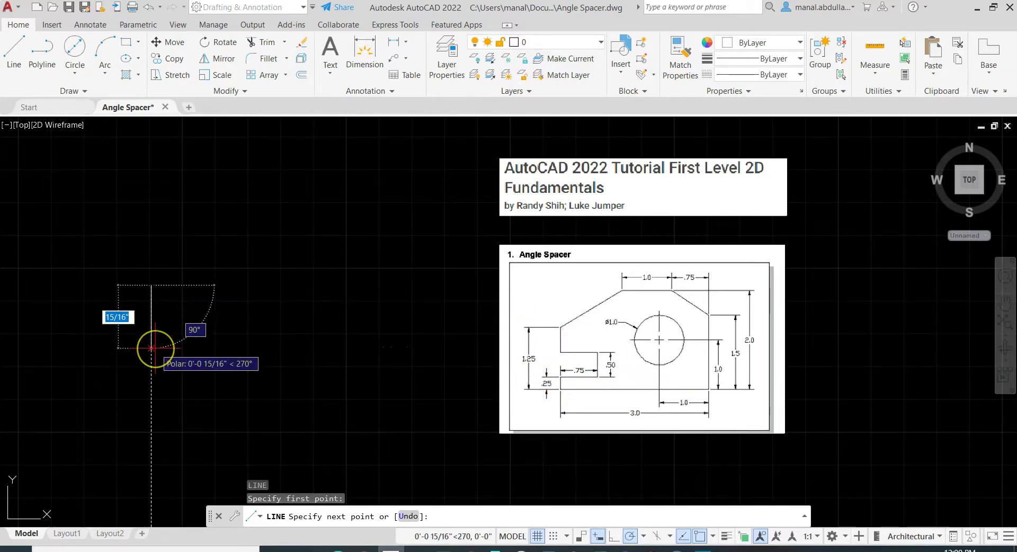
text(0.5)
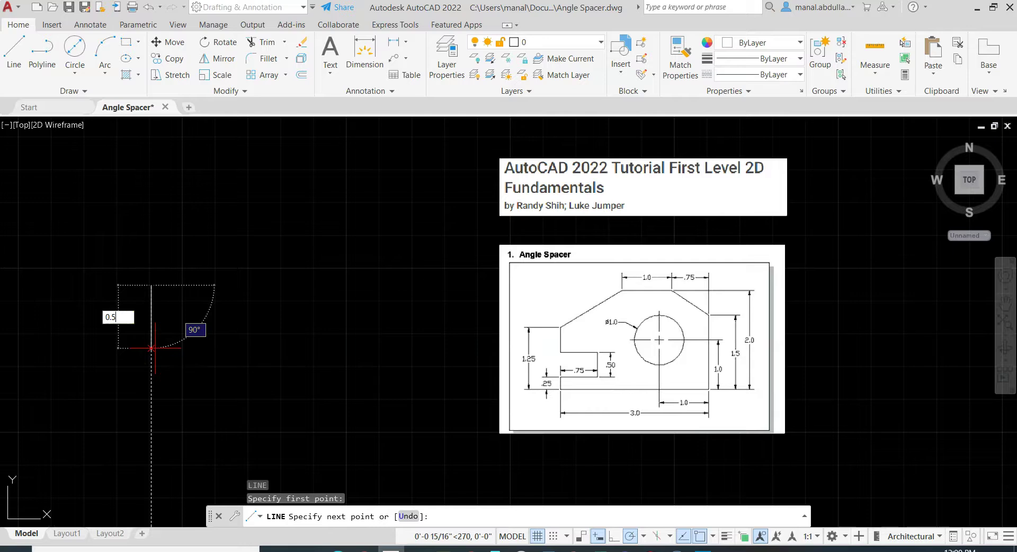
key(Return)
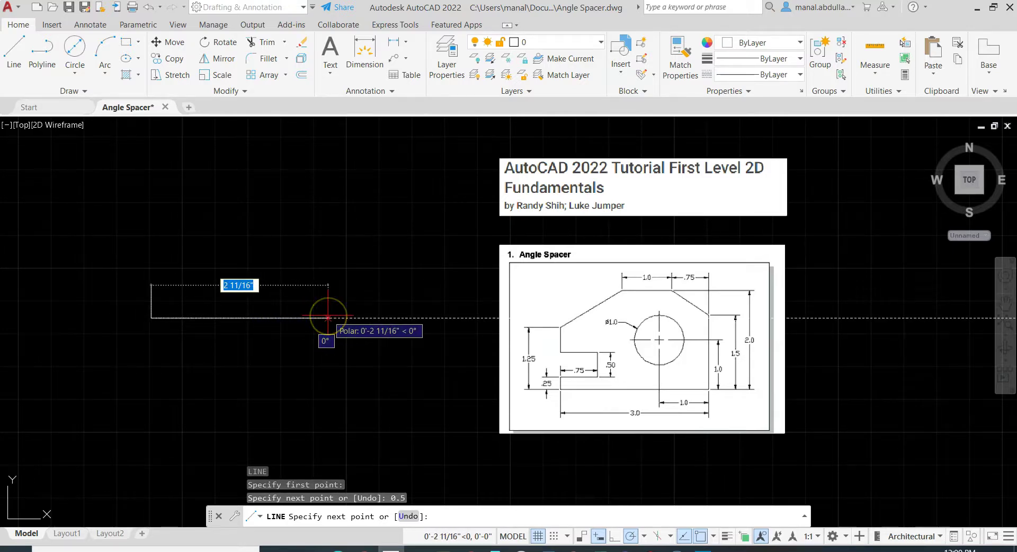
text(.75)
key(Return)
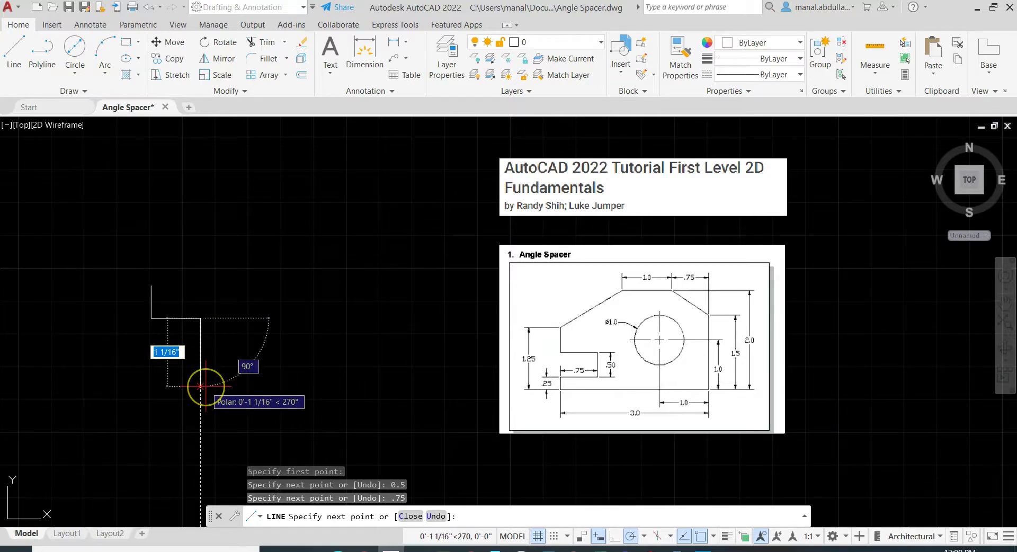
text(.5)
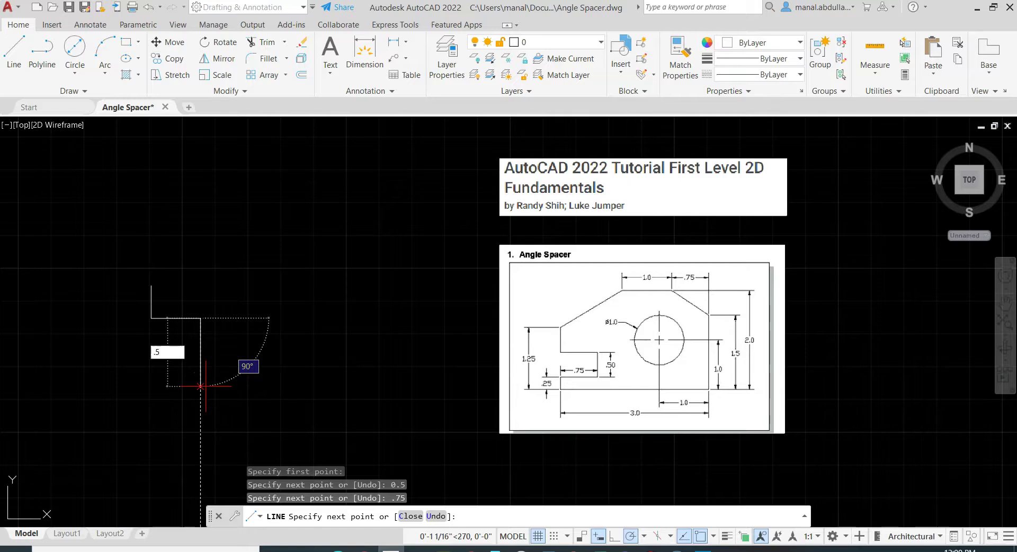
key(Return)
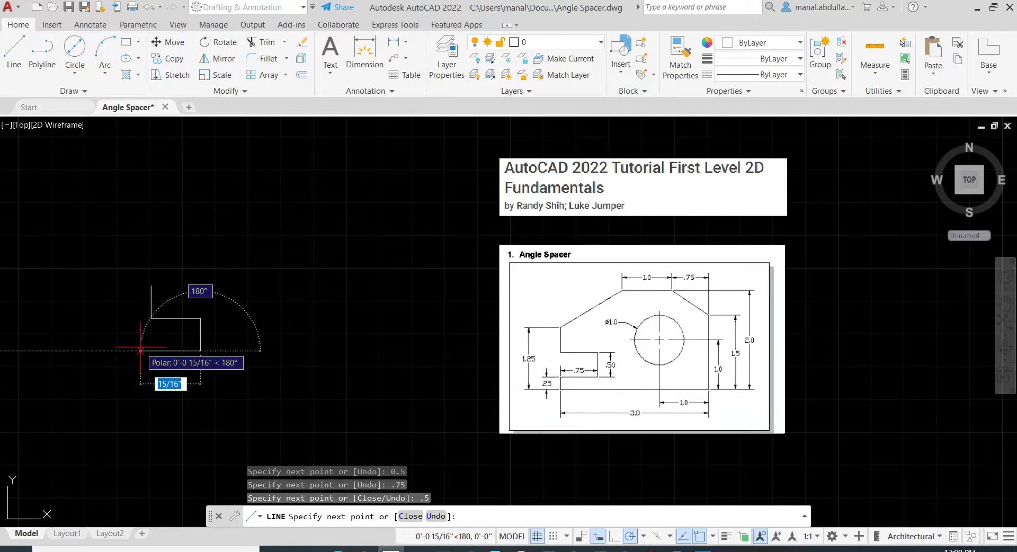
Add the leftward segment below the start, a 0.25 drop, 3-unit bottom edge and 1.5 right edge.
scroll(153, 331, up, 4)
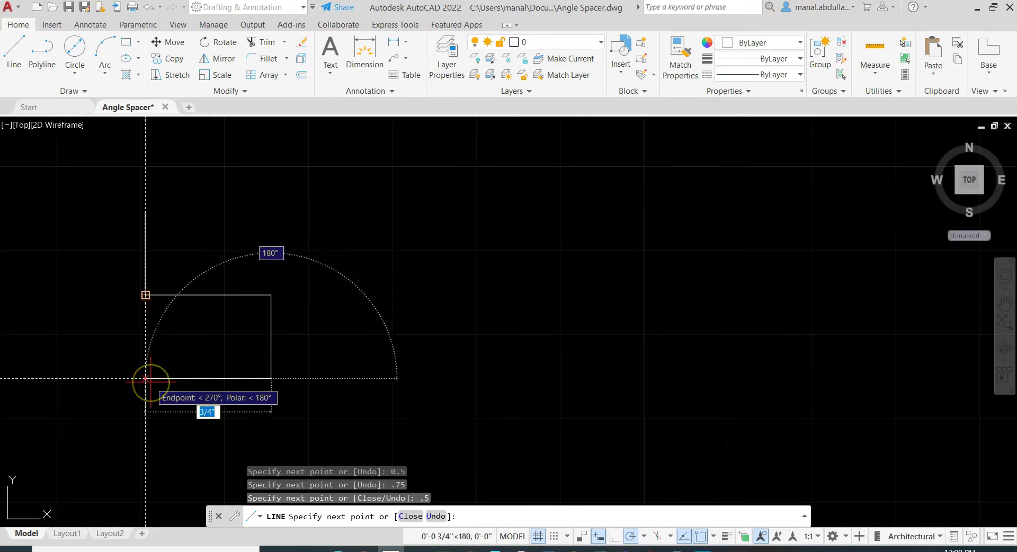
click(145, 378)
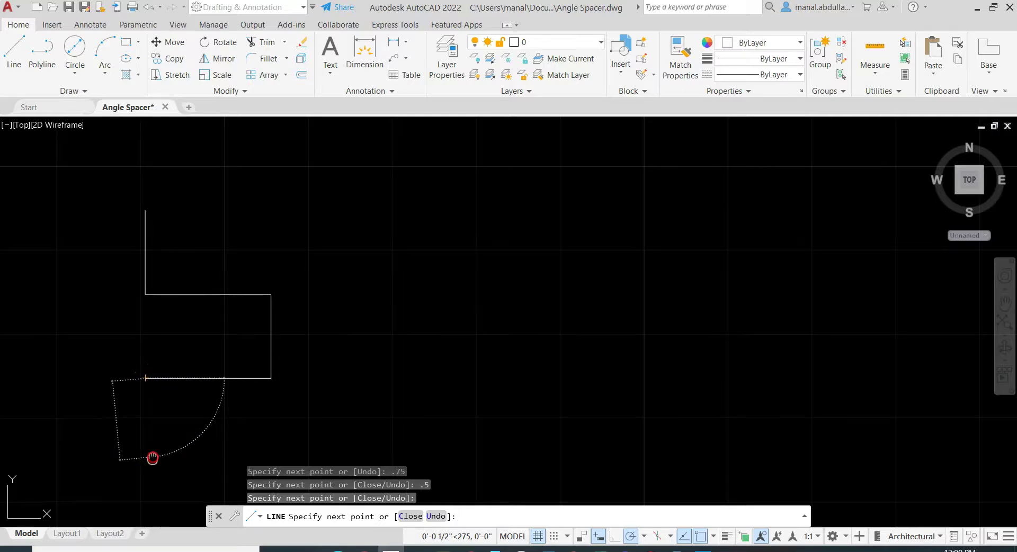
middle_drag(153, 459, 147, 359)
scroll(148, 371, down, 2)
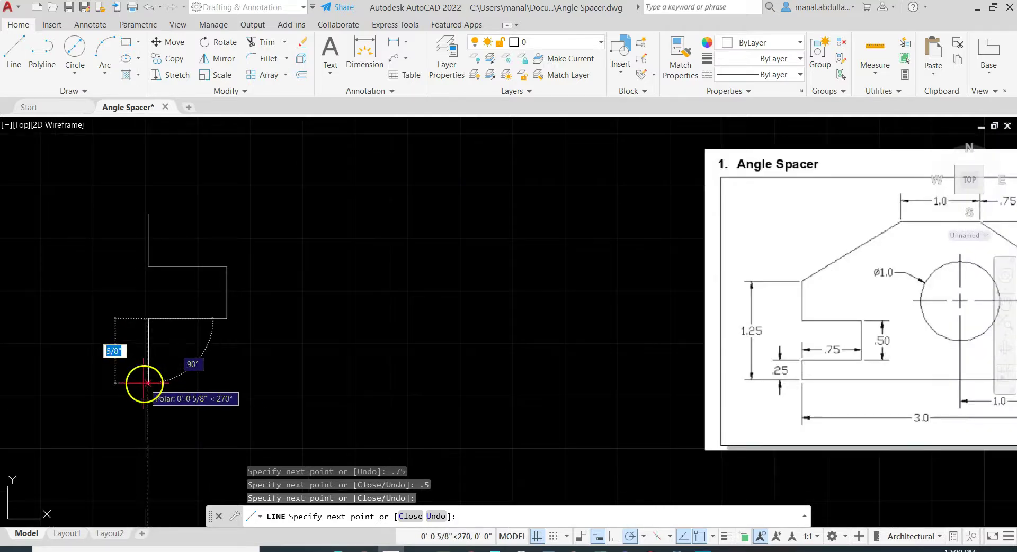
text(0.)
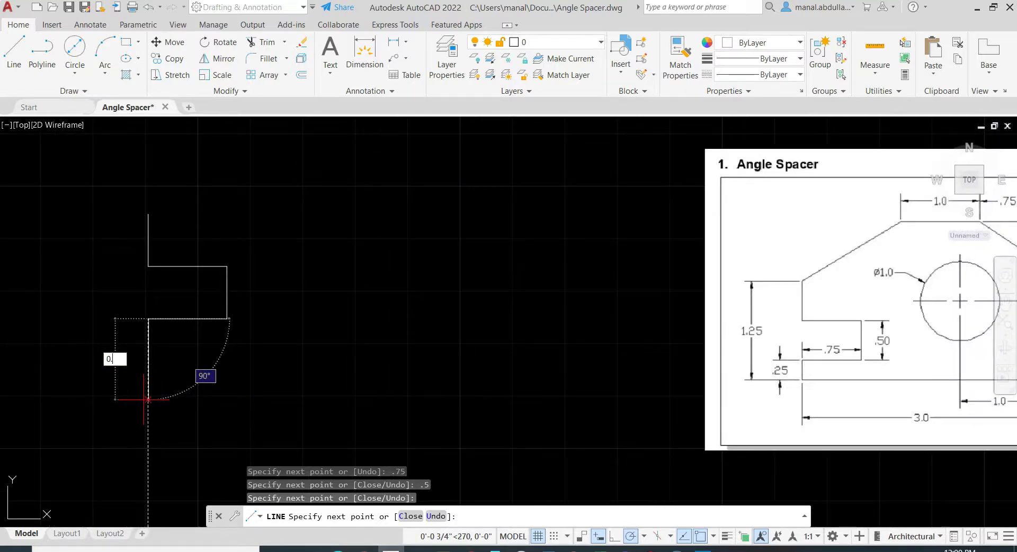
text(25)
key(Return)
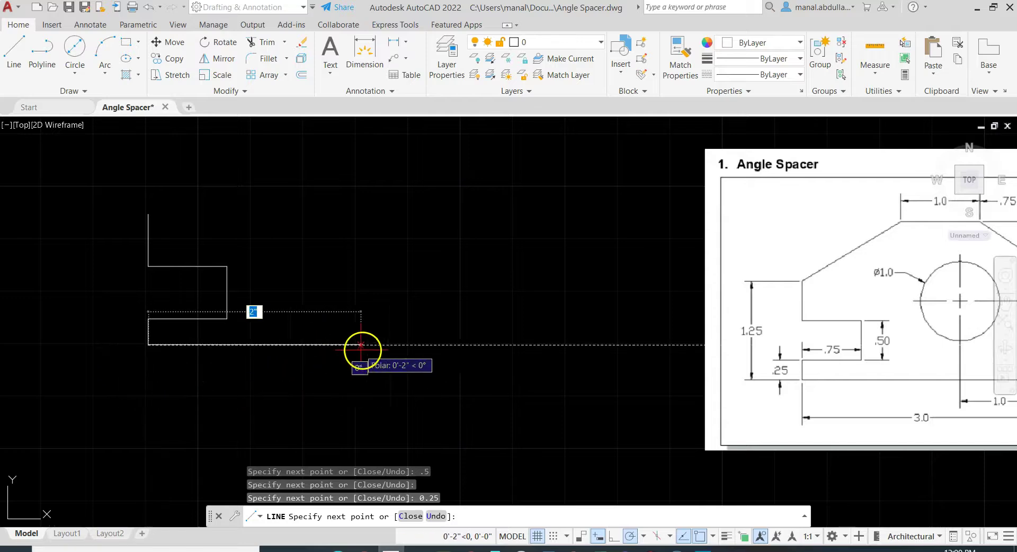
scroll(536, 362, down, 2)
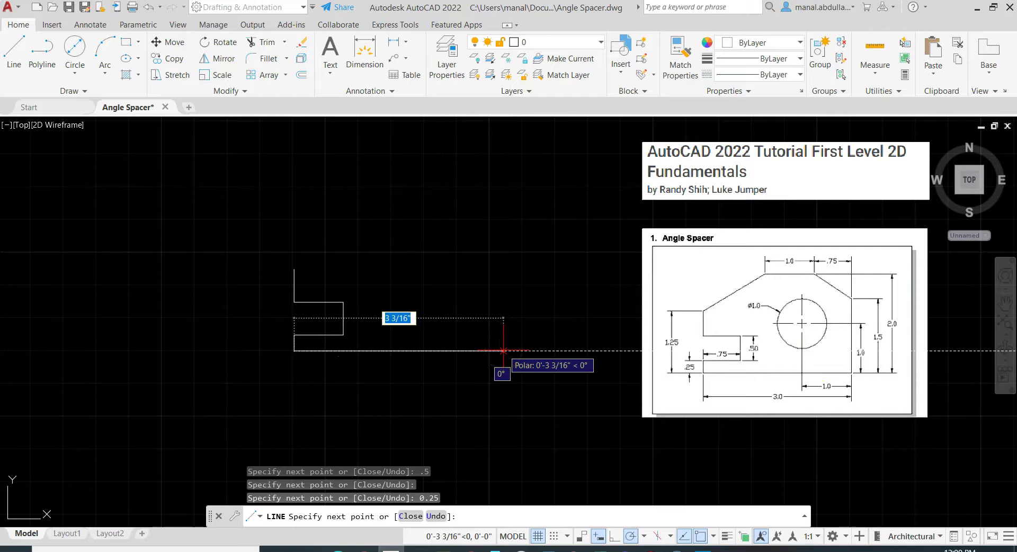
text(3)
key(Return)
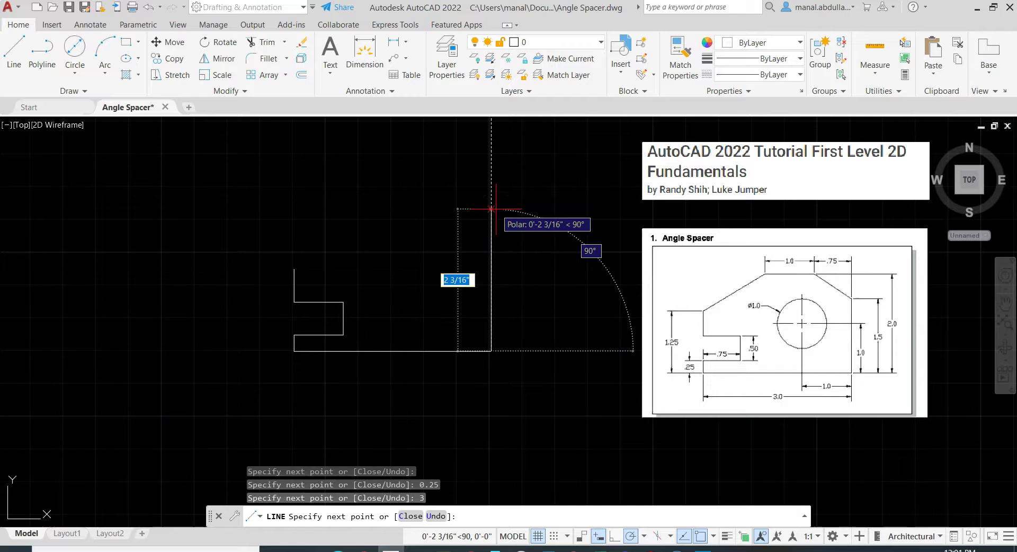
text(1.5)
key(Return)
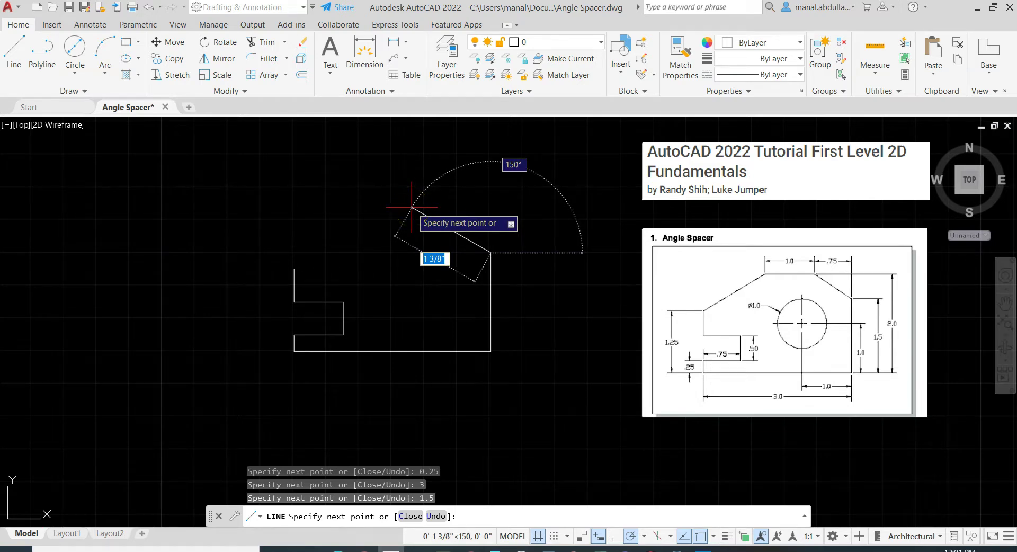
Toggle Ortho off, draw the @-.75,0.5 sloped edge and 1-unit top edge, then close the profile.
key(F8)
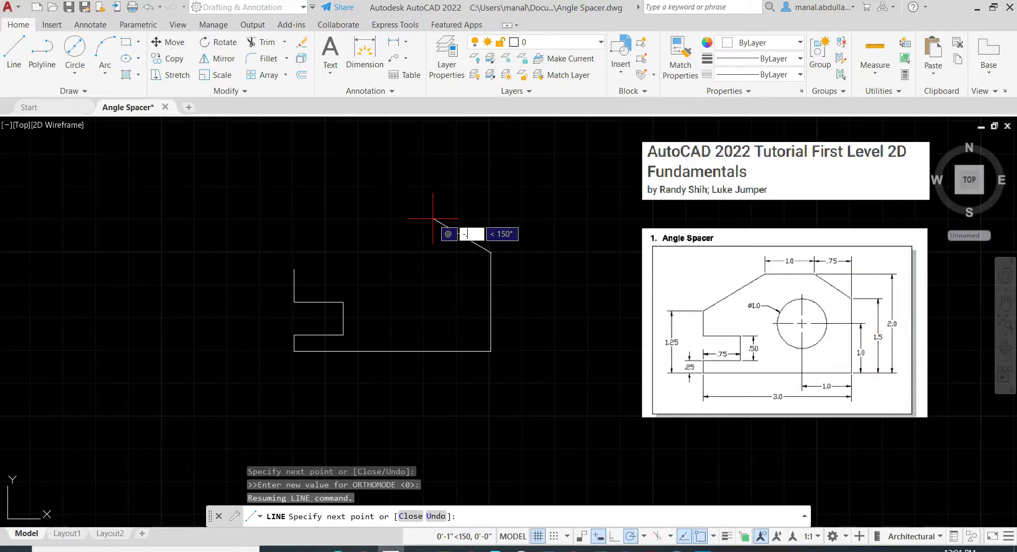
key(Tab)
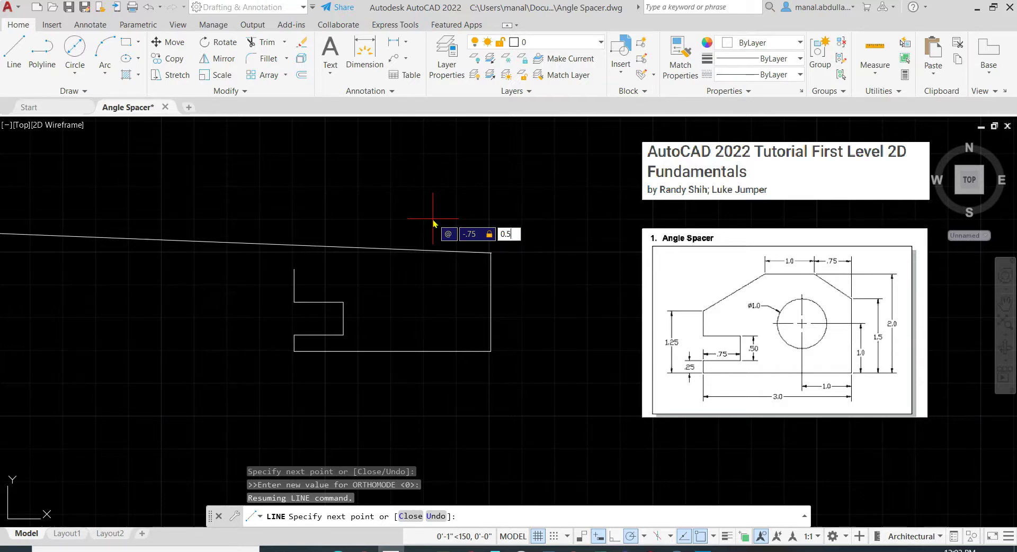
text(0.5)
key(Return)
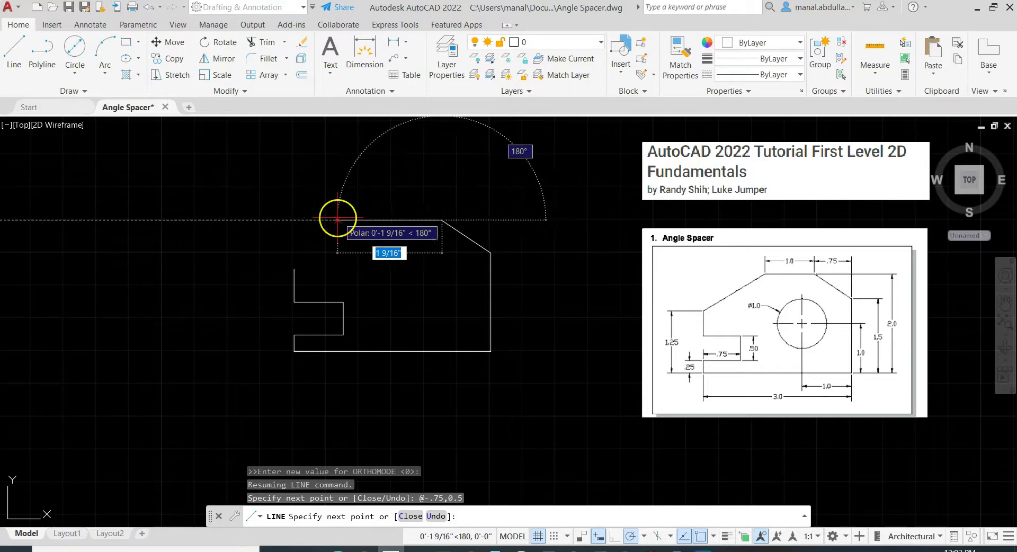
text(1)
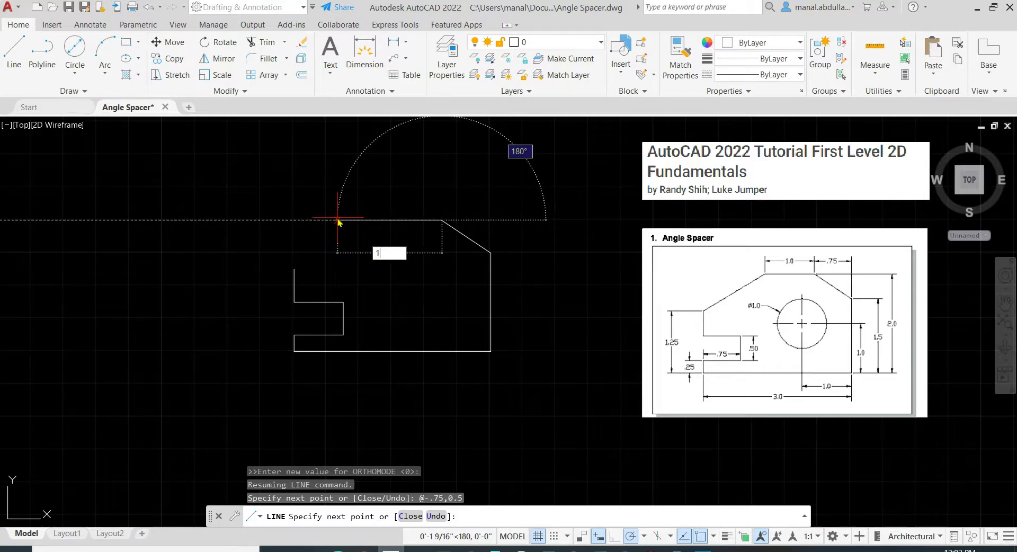
key(Return)
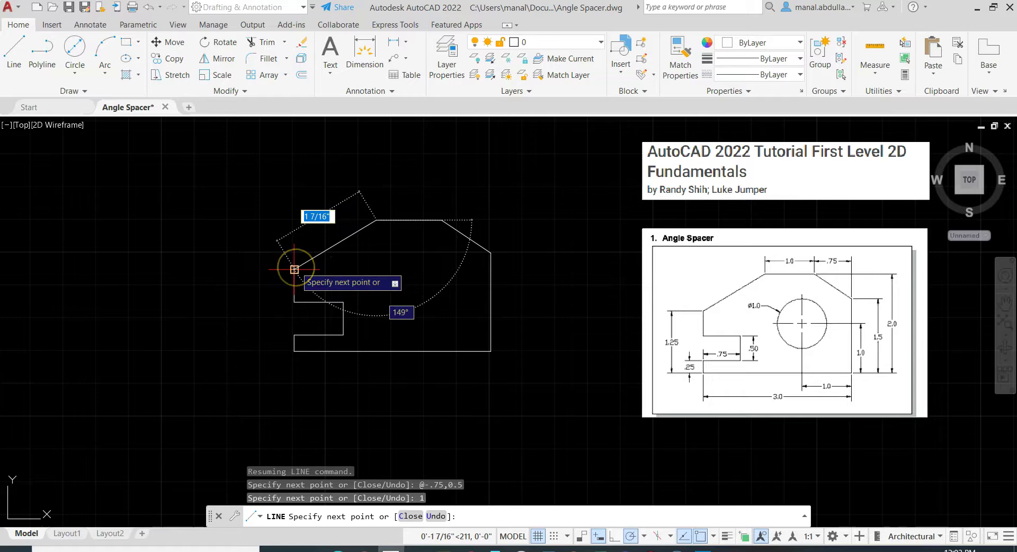
text(c)
key(Return)
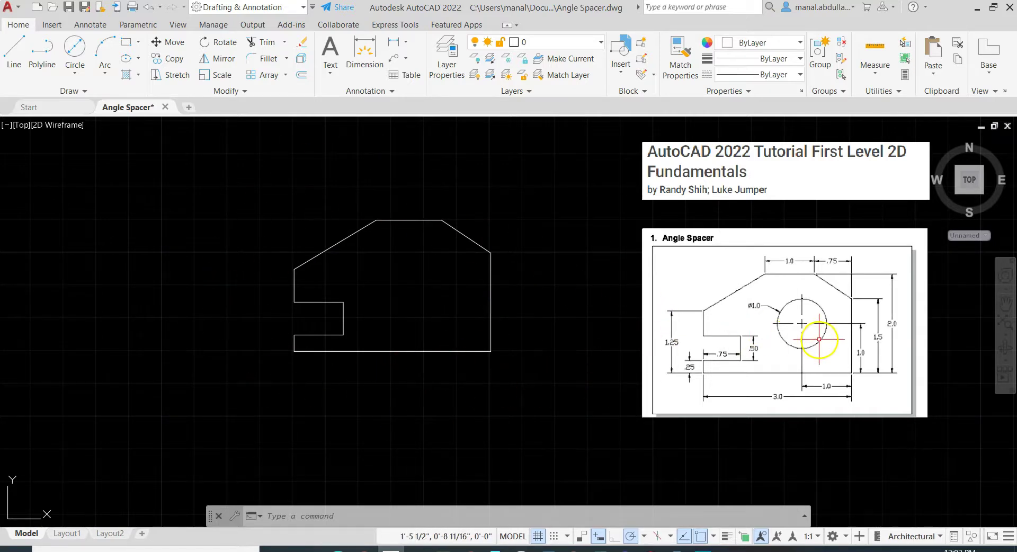
Zoom in and start the Center, Diameter circle tool from the Home tab's Circle list.
scroll(819, 337, up, 2)
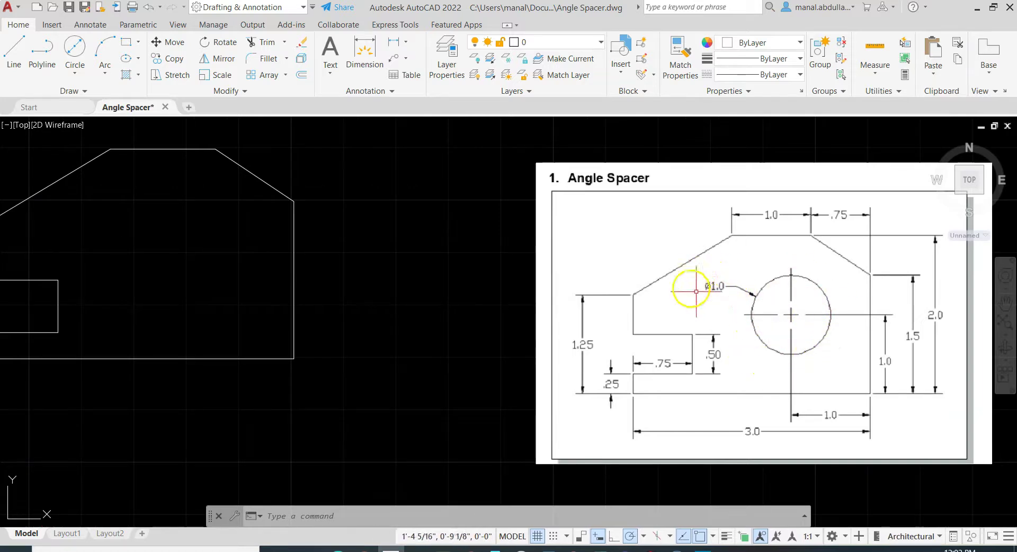
scroll(718, 299, up, 2)
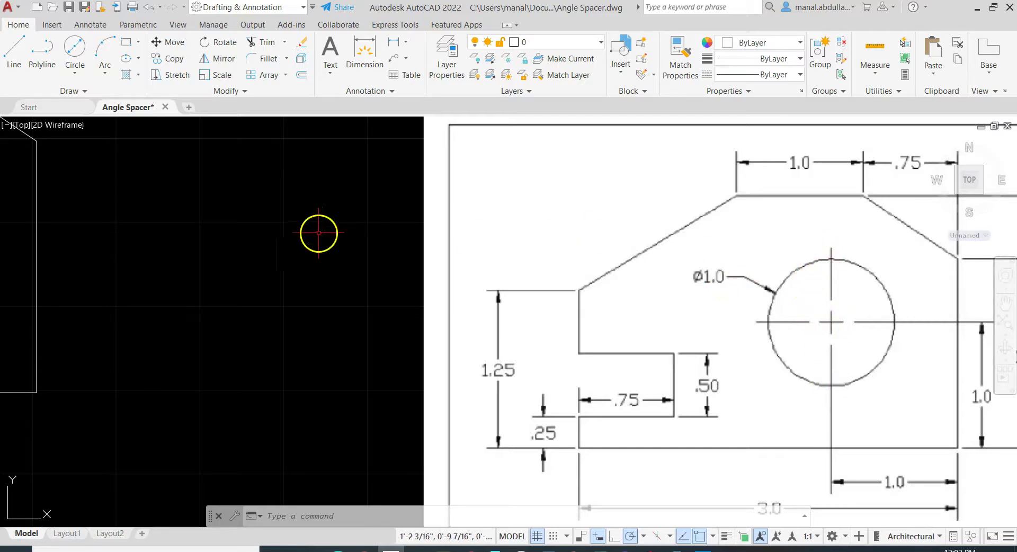
click(68, 75)
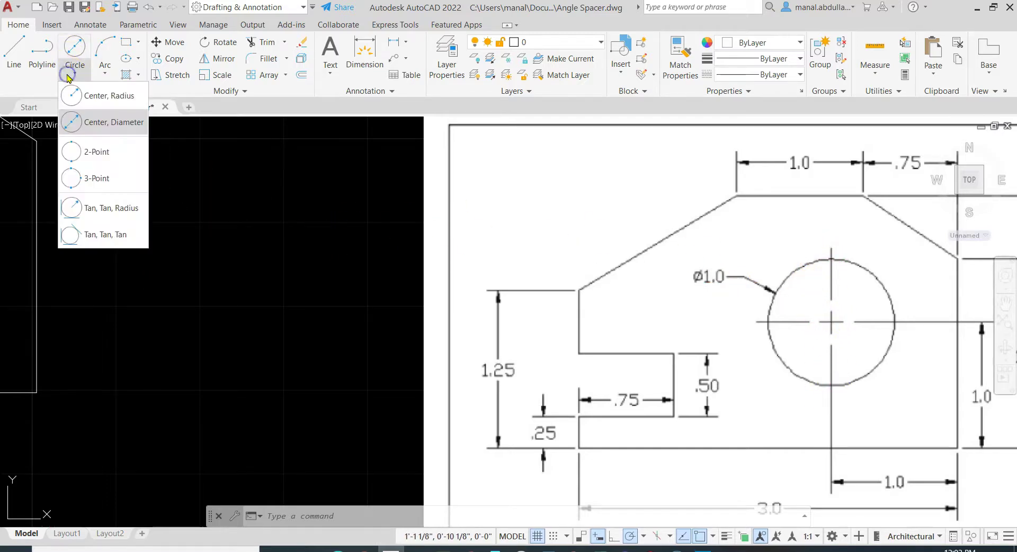
click(107, 98)
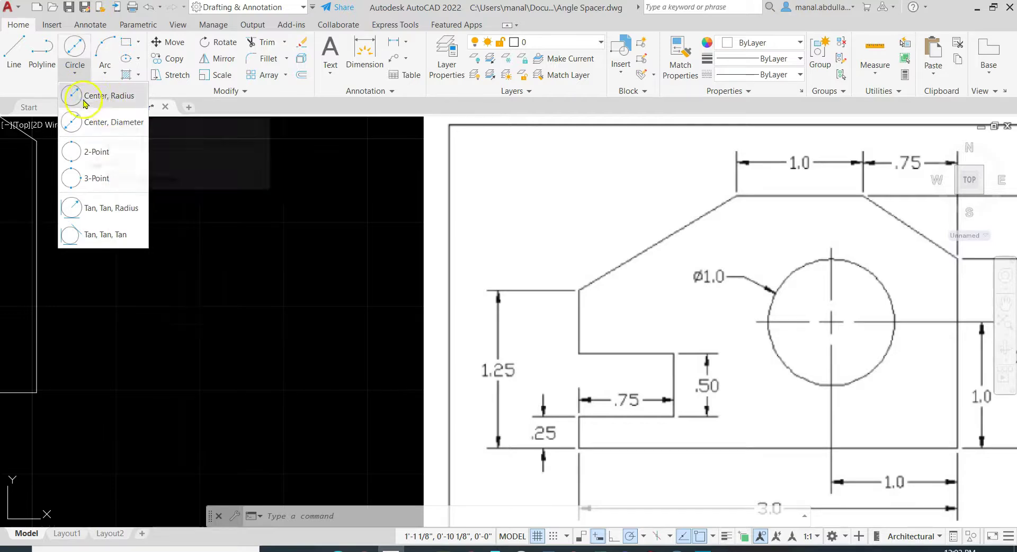
click(101, 99)
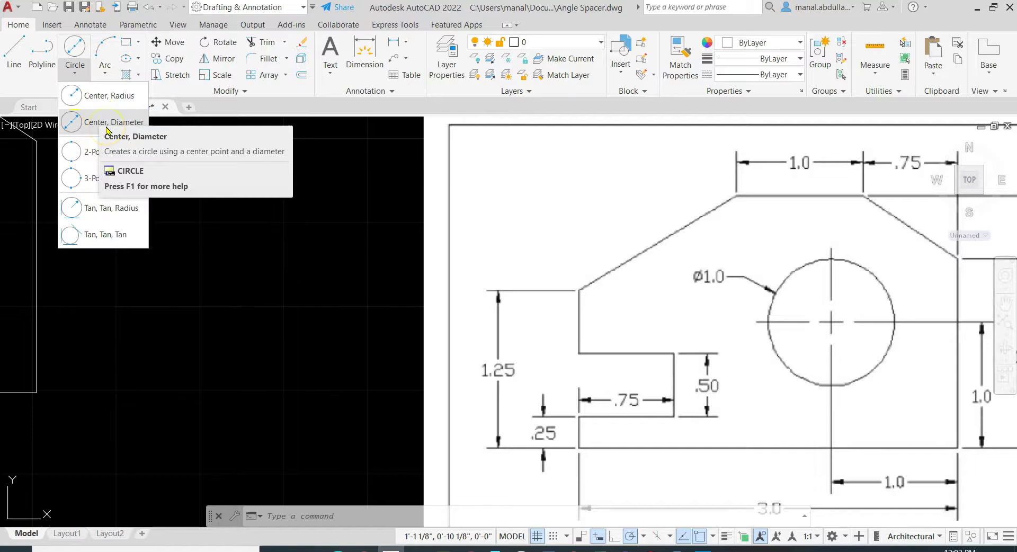
click(106, 129)
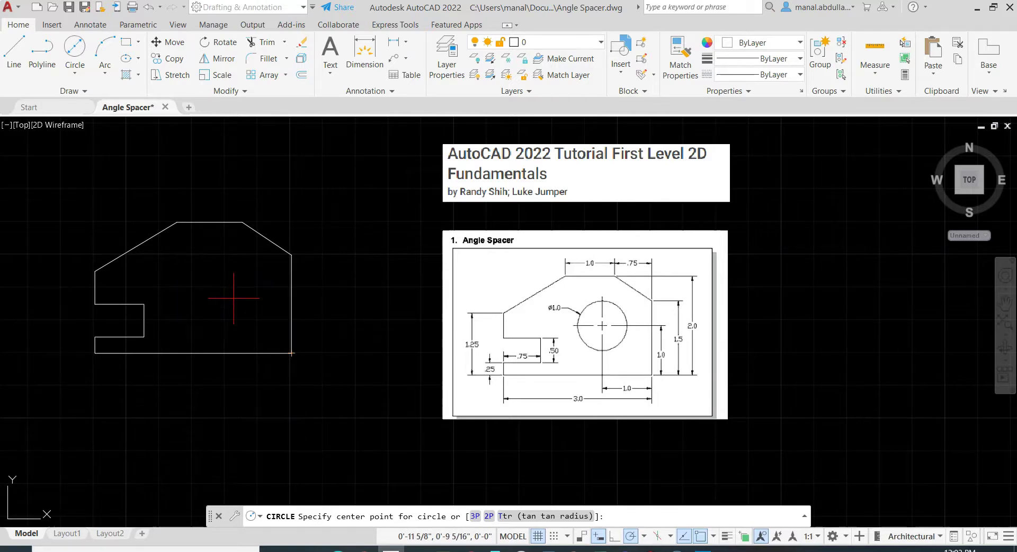
Cancel the circle and relocate the UCS origin onto the profile's lower-right corner, making it 0,0.
key(Escape)
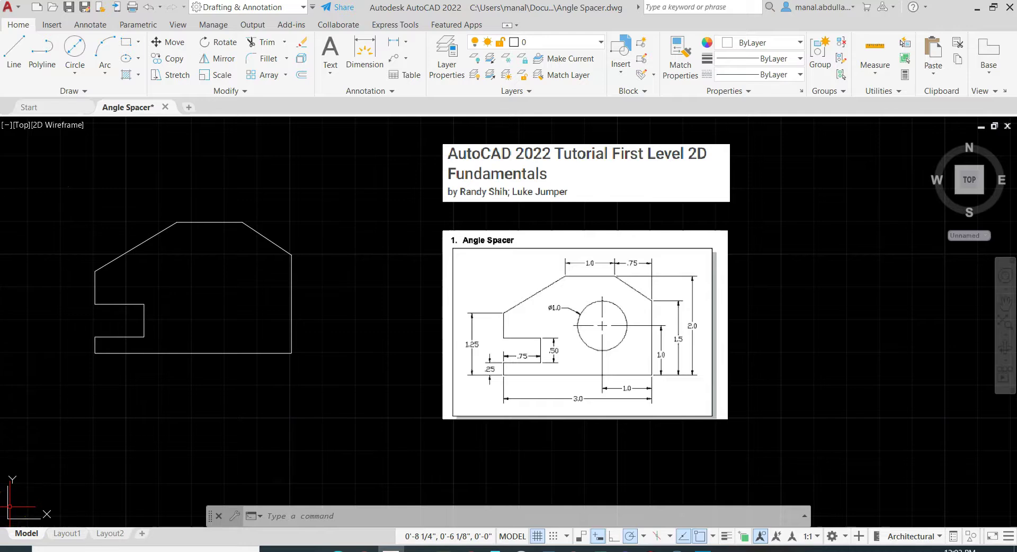
click(10, 506)
click(9, 514)
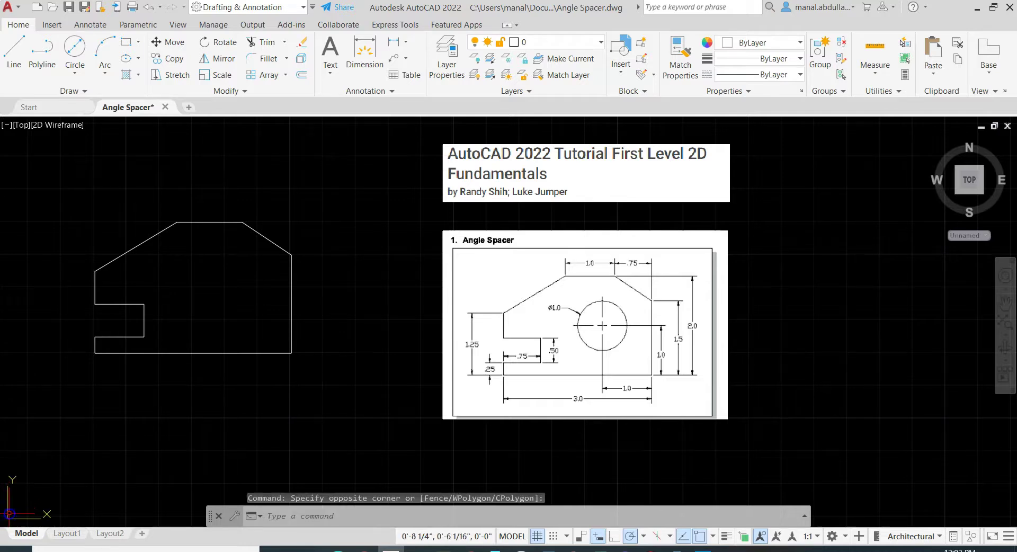
mouse_move(8, 519)
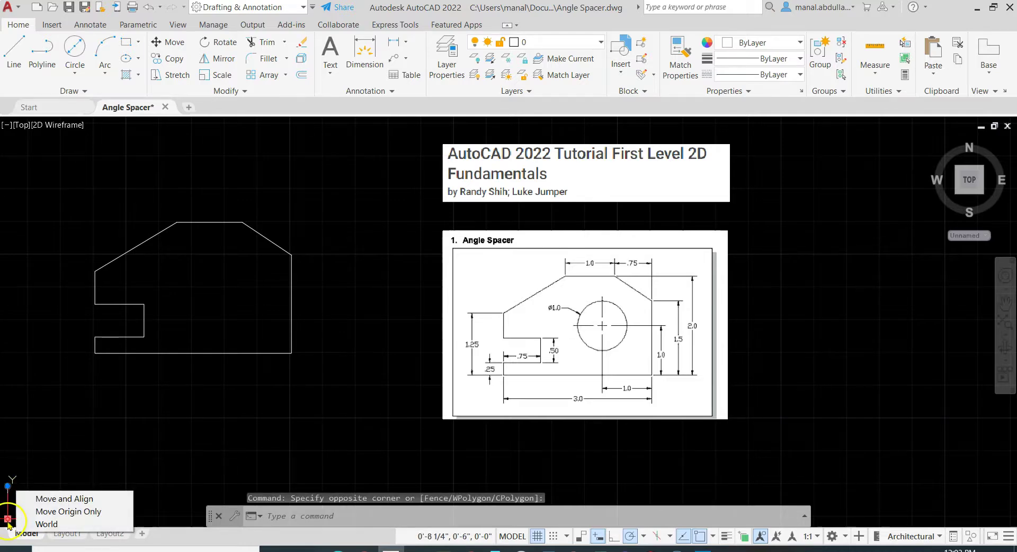
click(53, 495)
click(291, 352)
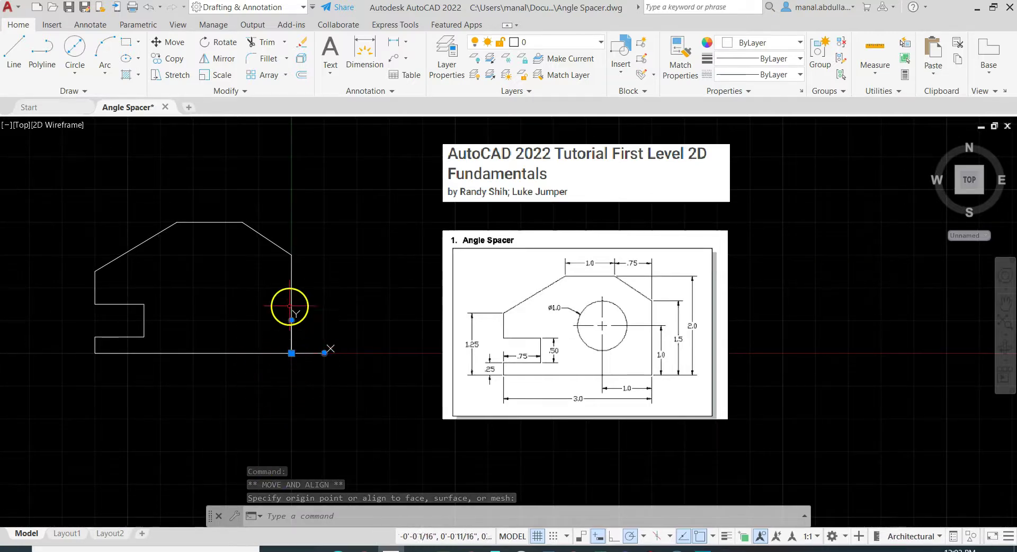
mouse_move(291, 353)
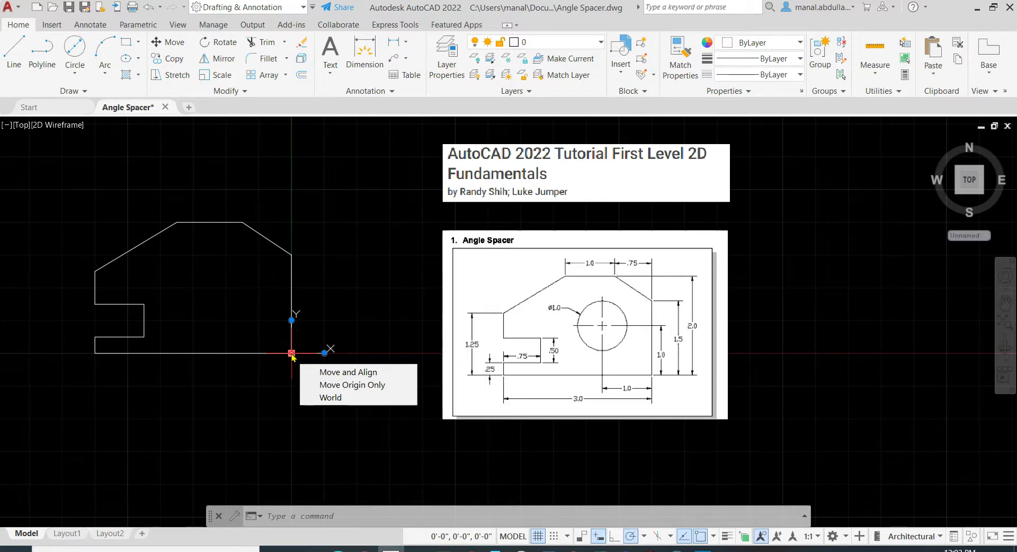
Draw a 1-unit diameter circle with its centre at -1,1 from the new origin.
click(78, 80)
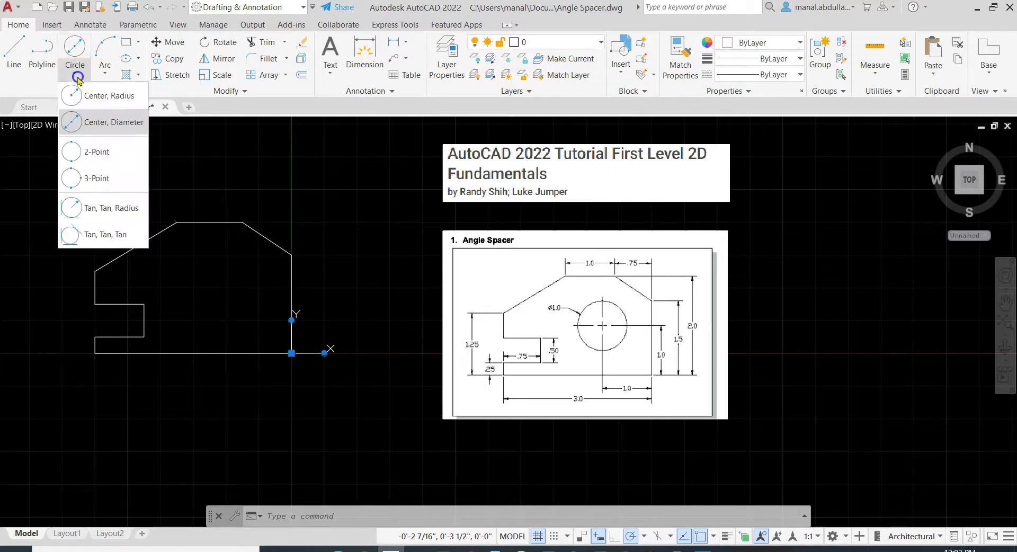
click(99, 126)
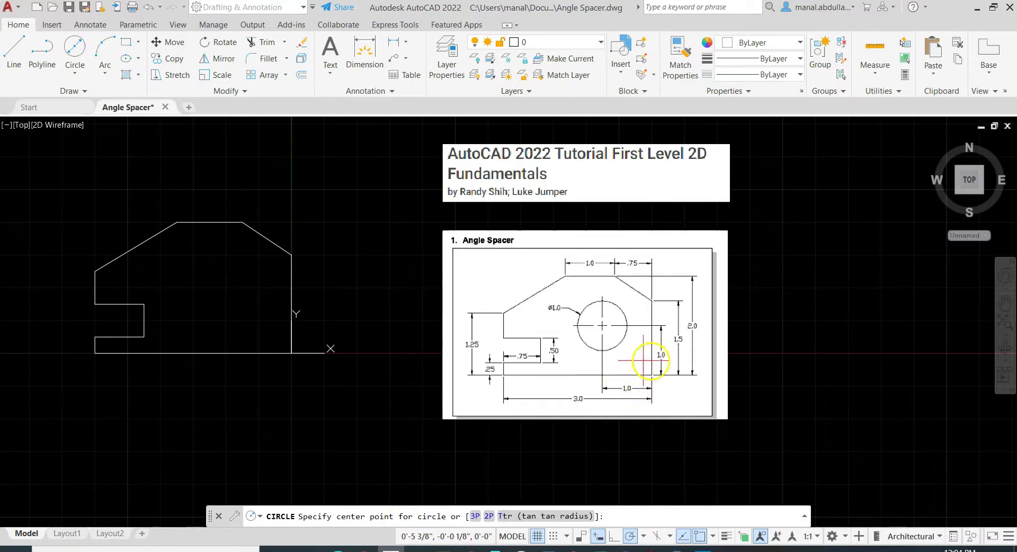
mouse_move(291, 352)
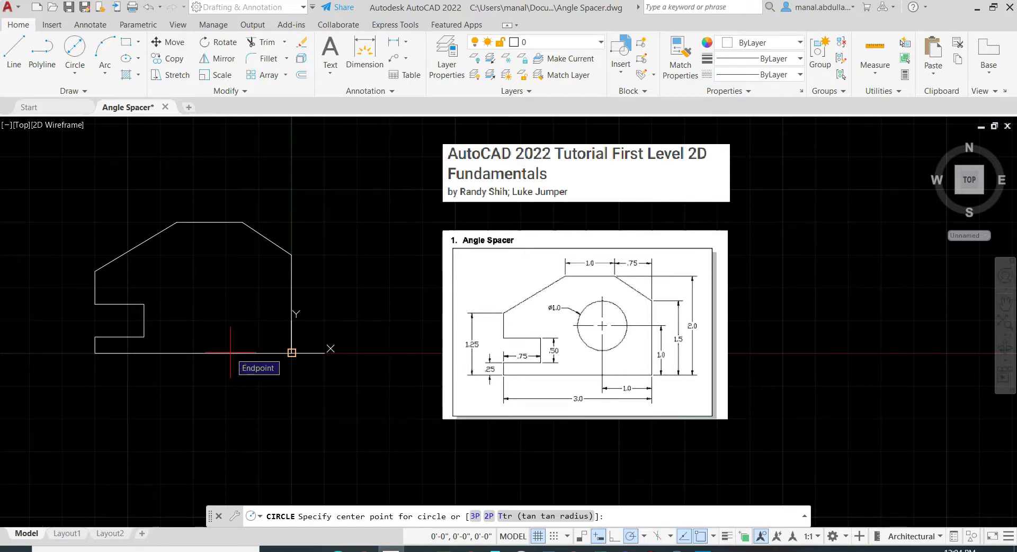
click(291, 352)
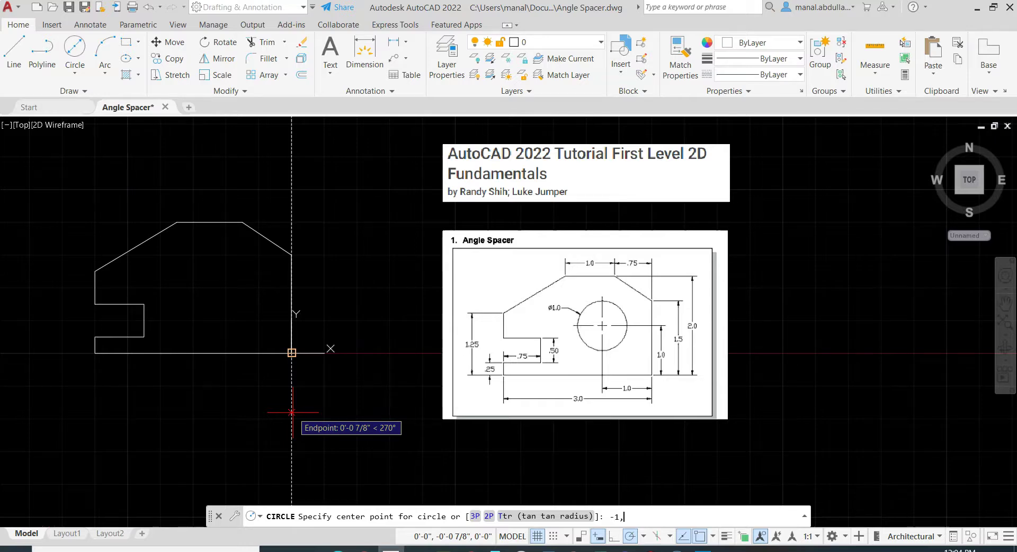
key(Return)
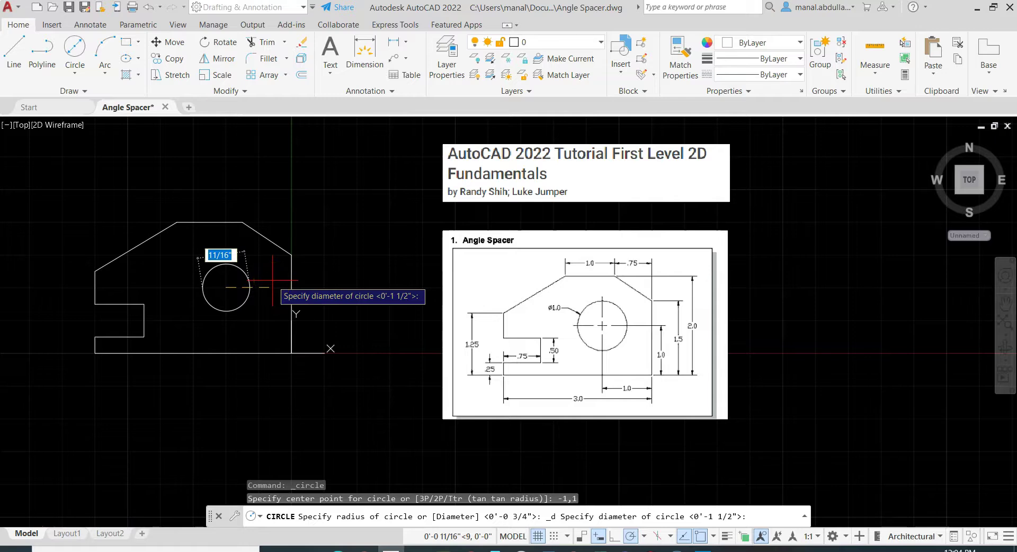
text(1)
key(Return)
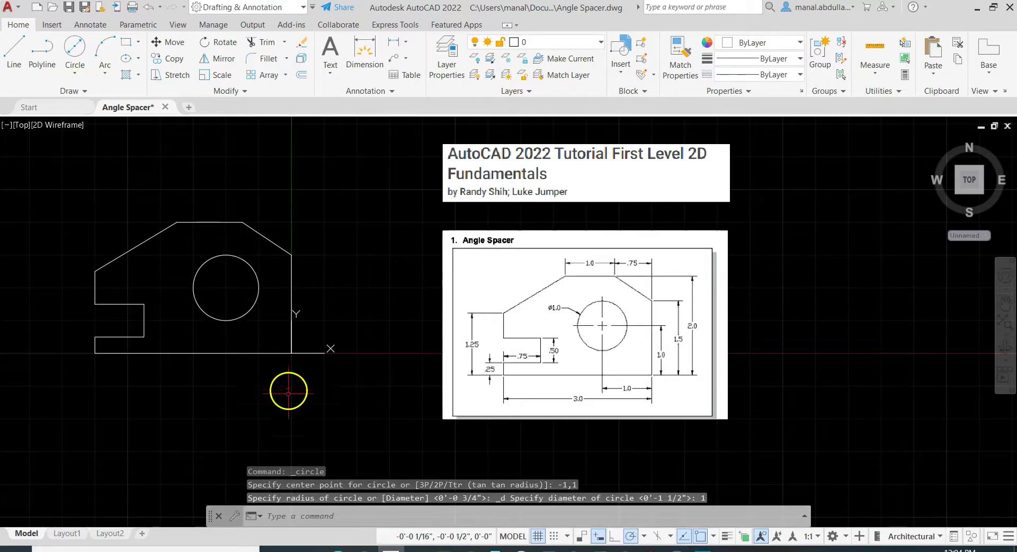